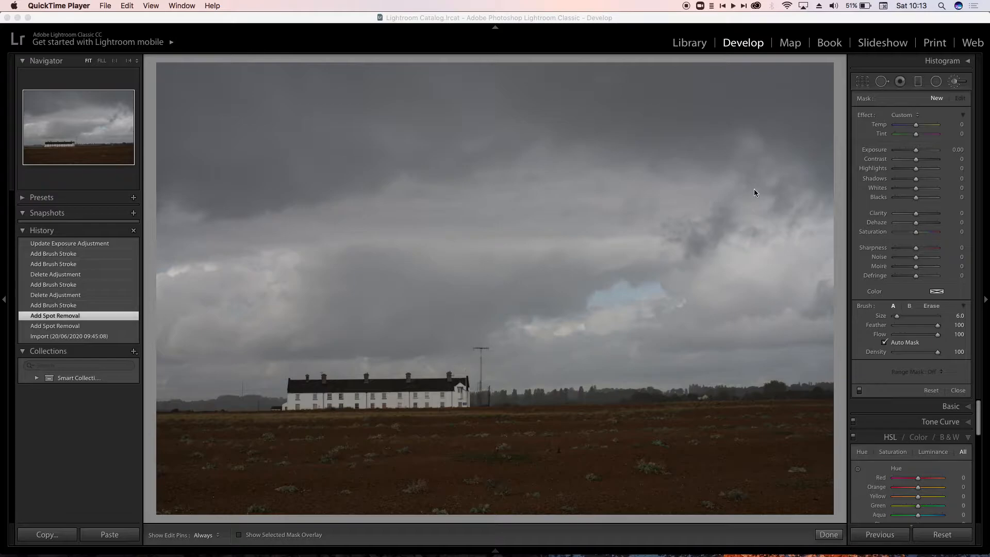
# Start a new Adjustment Brush mask and raise its Exposure to 1.51
pyautogui.click(958, 81)
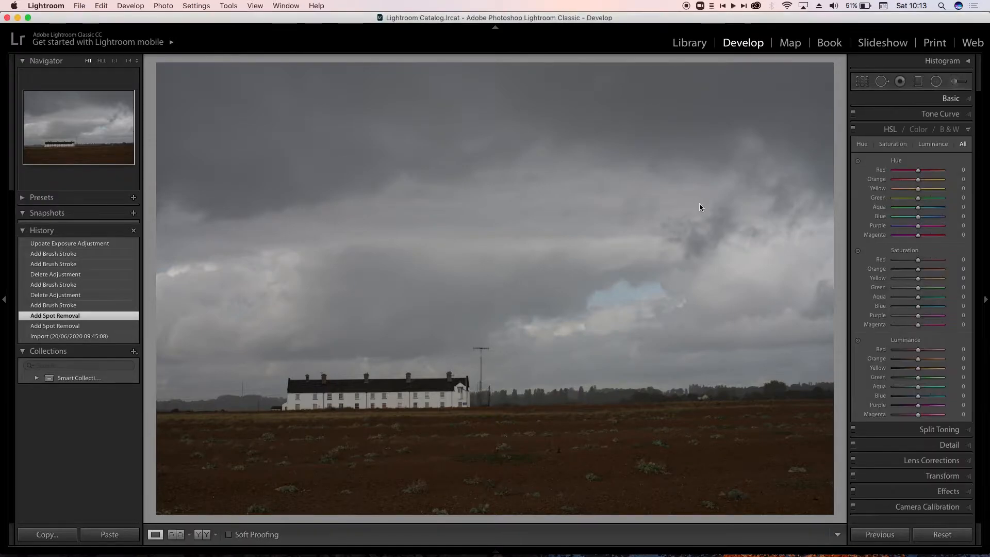
pyautogui.click(954, 82)
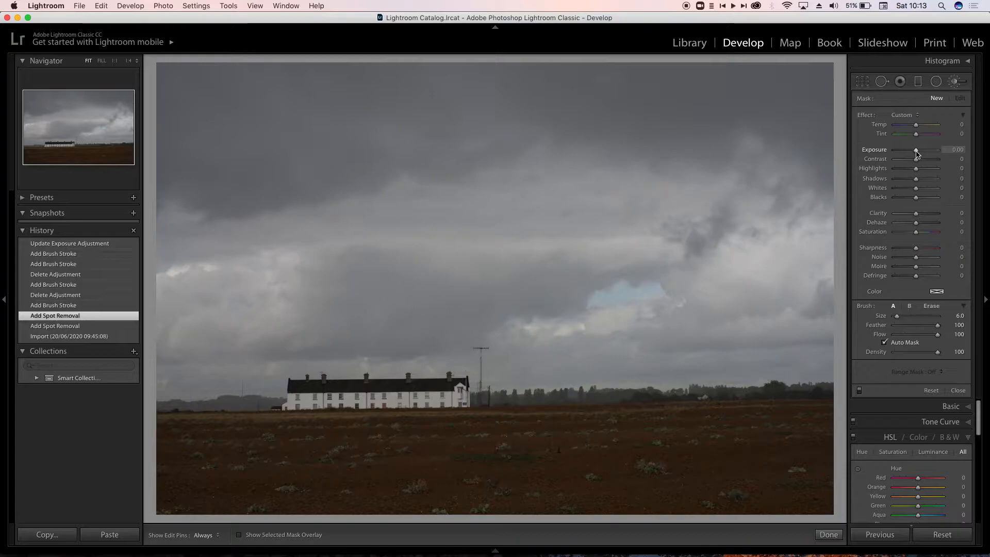
pyautogui.moveTo(916, 151); pyautogui.dragTo(923, 153)
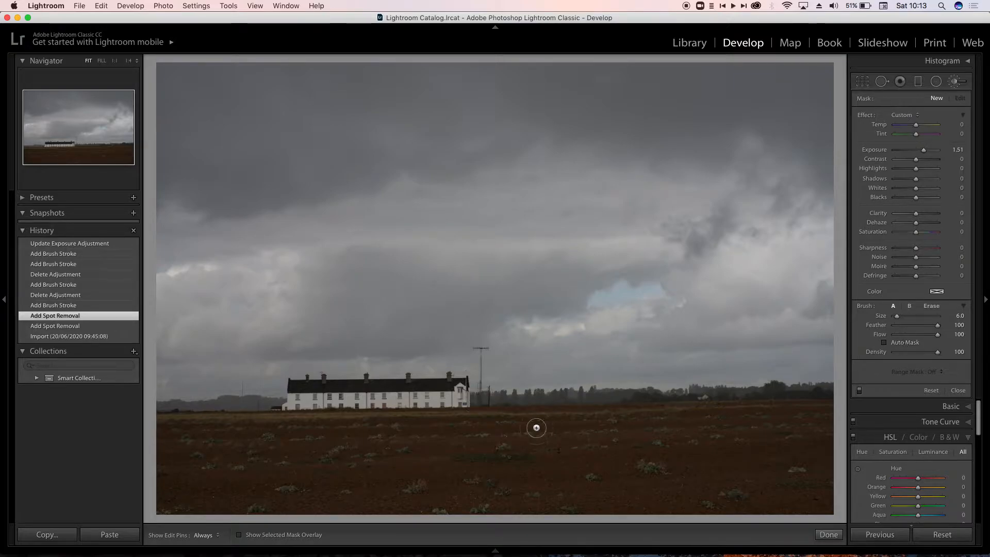
# Try brightening the white cottages with a size 9.0 brush and Auto Mask off, and delete that adjustment
pyautogui.scroll(3, 448, 392)
pyautogui.press('h')
pyautogui.moveTo(455, 394); pyautogui.dragTo(327, 399)
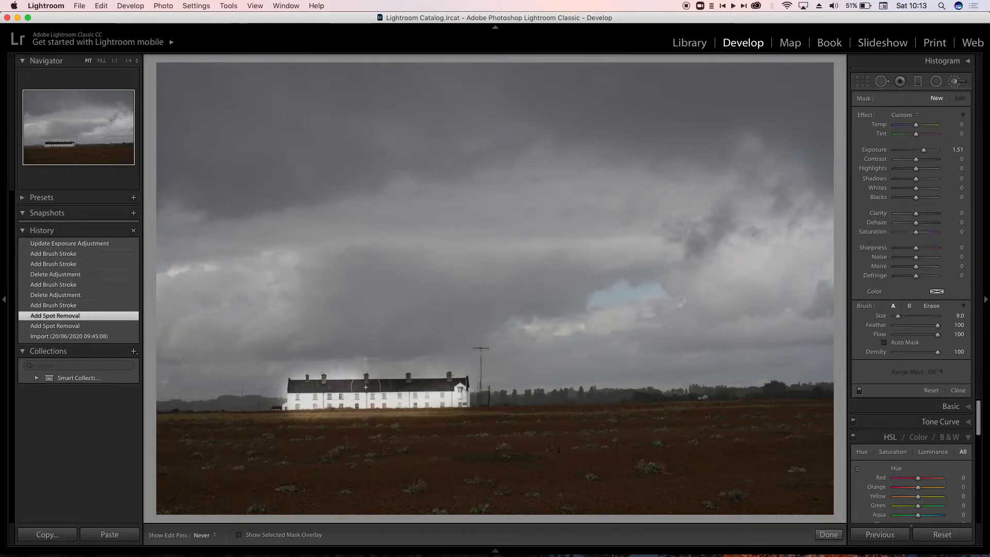
pyautogui.moveTo(441, 387); pyautogui.dragTo(461, 386)
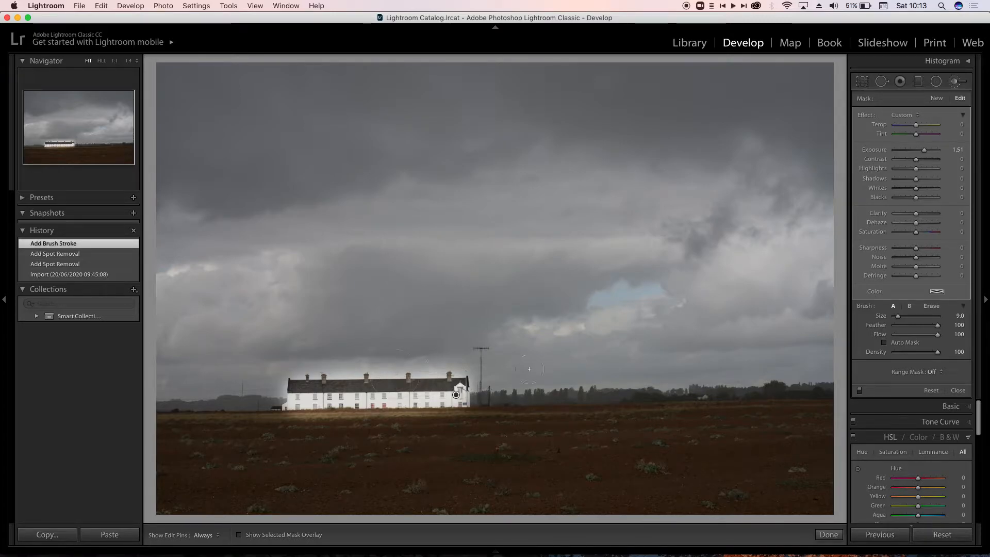
pyautogui.press('BackSpace')
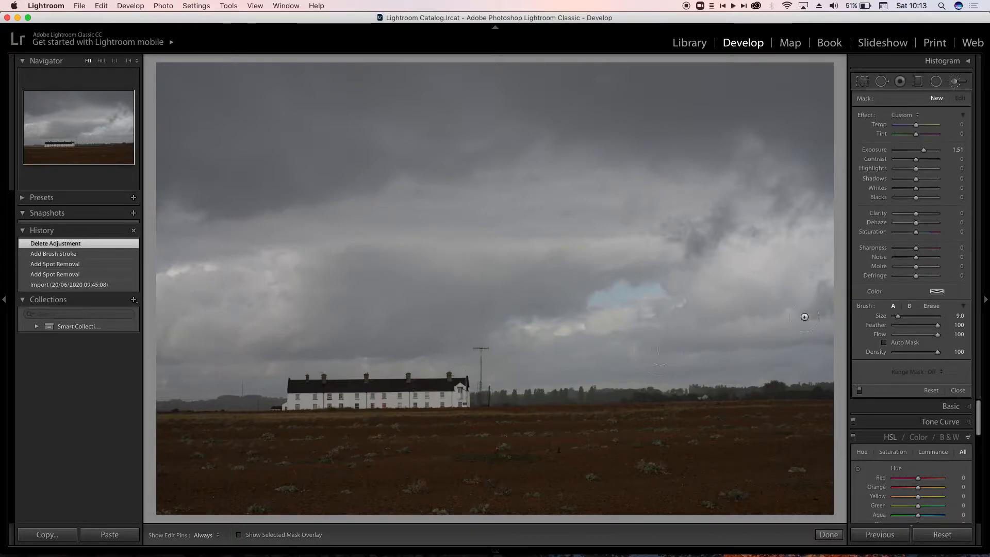
# Try painting the cottages again with Auto Mask enabled at brush size 9.0, and delete the adjustment
pyautogui.click(903, 344)
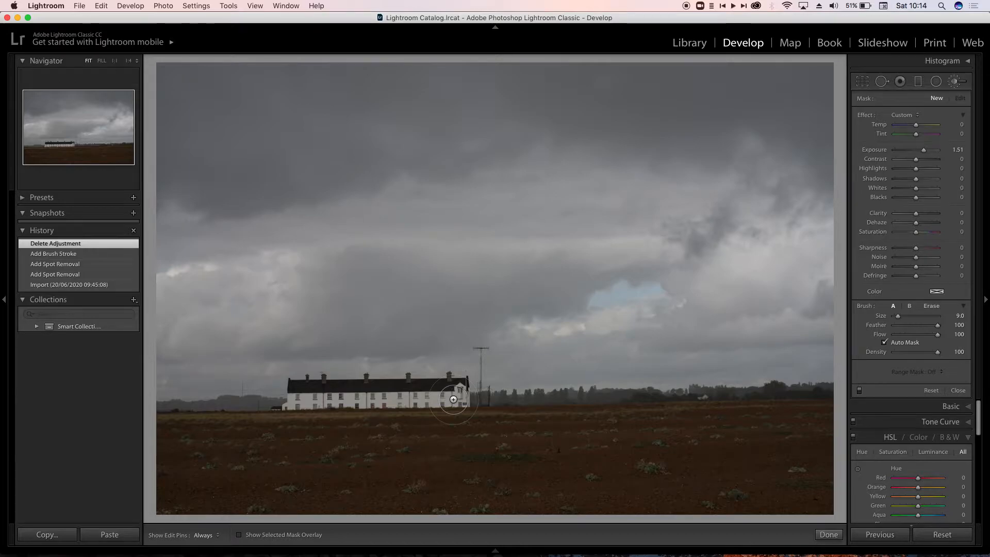
pyautogui.press('h')
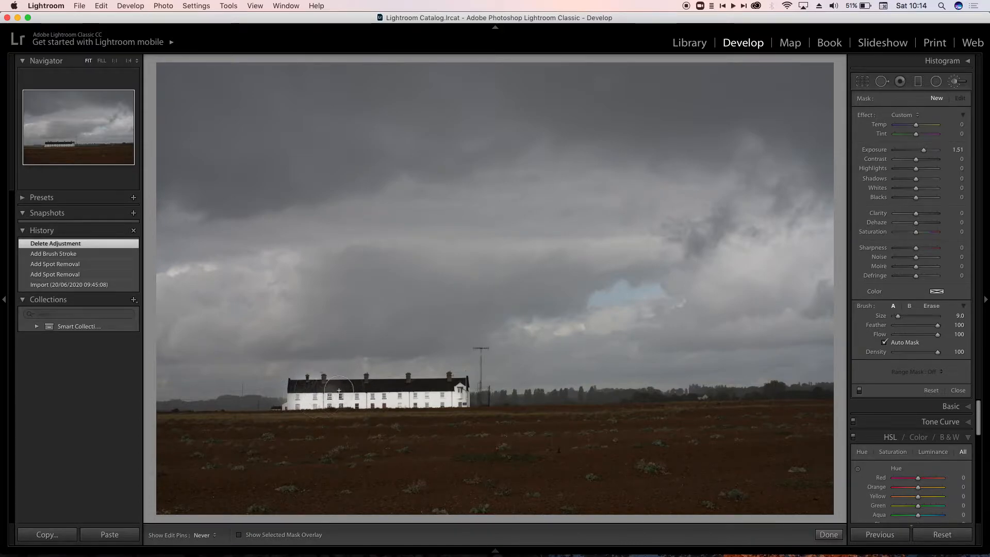
pyautogui.moveTo(403, 390); pyautogui.dragTo(459, 386)
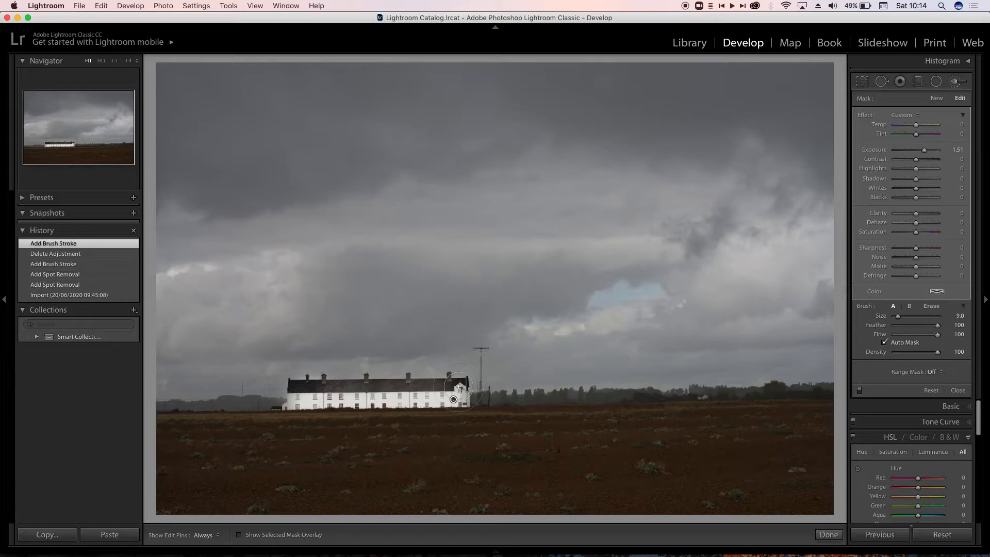
pyautogui.press('Delete')
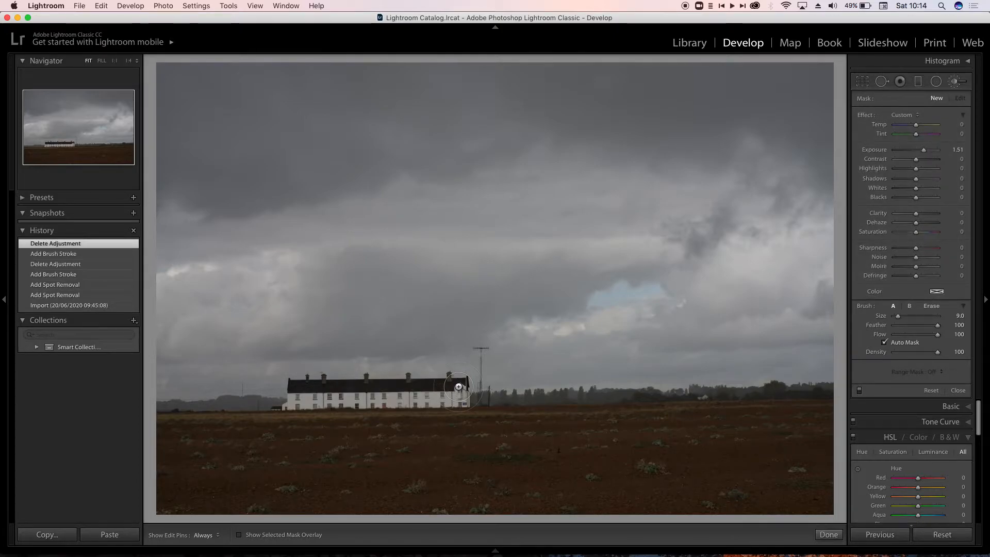
# Reduce the brush size to 5.0 and paint the exposure boost over the row of white cottages with Auto Mask on
pyautogui.press('[')
pyautogui.press('[')
pyautogui.press('[')
pyautogui.press('[')
pyautogui.press('h')
pyautogui.moveTo(457, 400)
pyautogui.mouseDown()
pyautogui.moveTo(290, 406)
pyautogui.moveTo(297, 393)
pyautogui.moveTo(324, 386)
pyautogui.moveTo(452, 388)
pyautogui.moveTo(372, 397)
pyautogui.moveTo(326, 390)
pyautogui.moveTo(460, 393)
pyautogui.mouseUp()
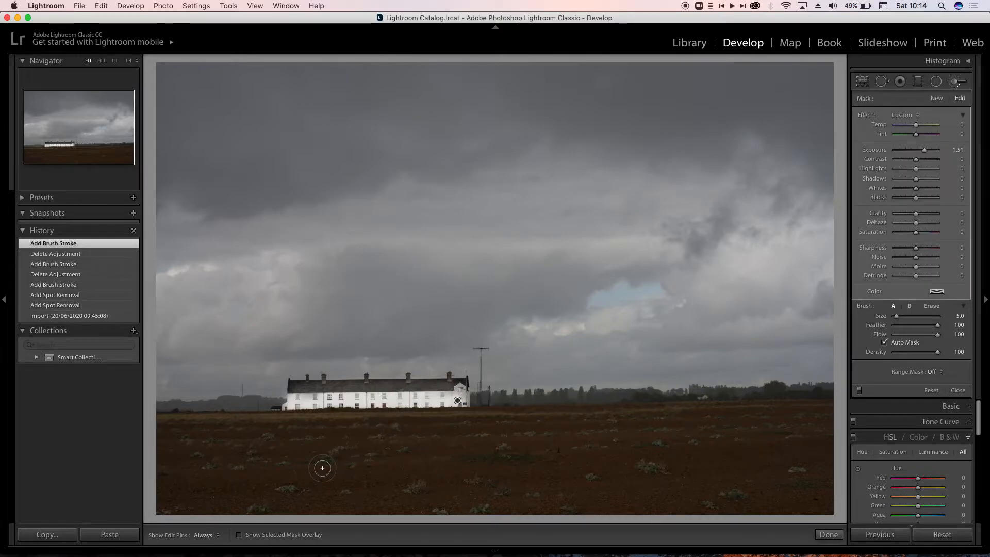
# Fill in the missed parts of the cottage mask at both ends of the building with the mask overlay shown, and hide the overlay
pyautogui.click(270, 536)
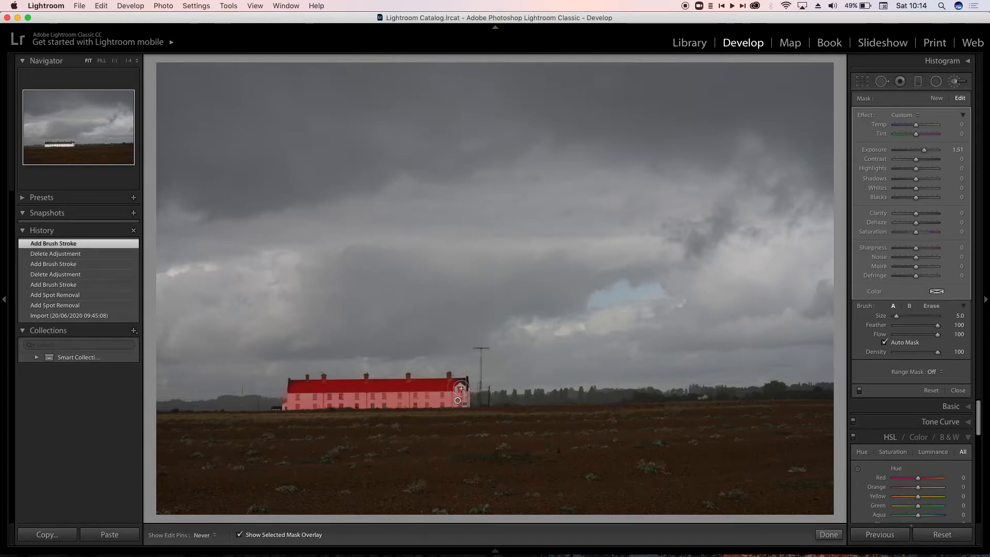
pyautogui.moveTo(463, 403); pyautogui.dragTo(433, 406)
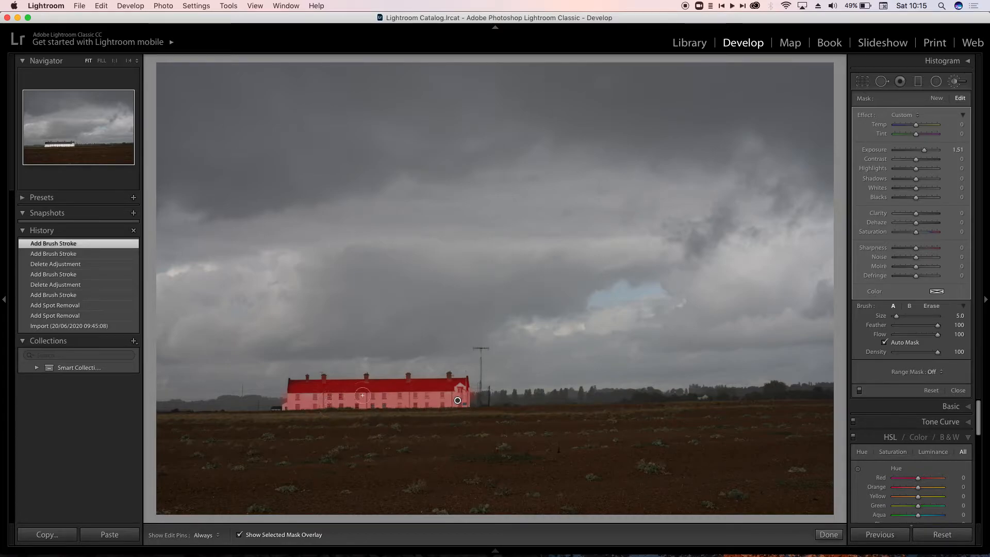
pyautogui.moveTo(294, 386); pyautogui.dragTo(293, 386)
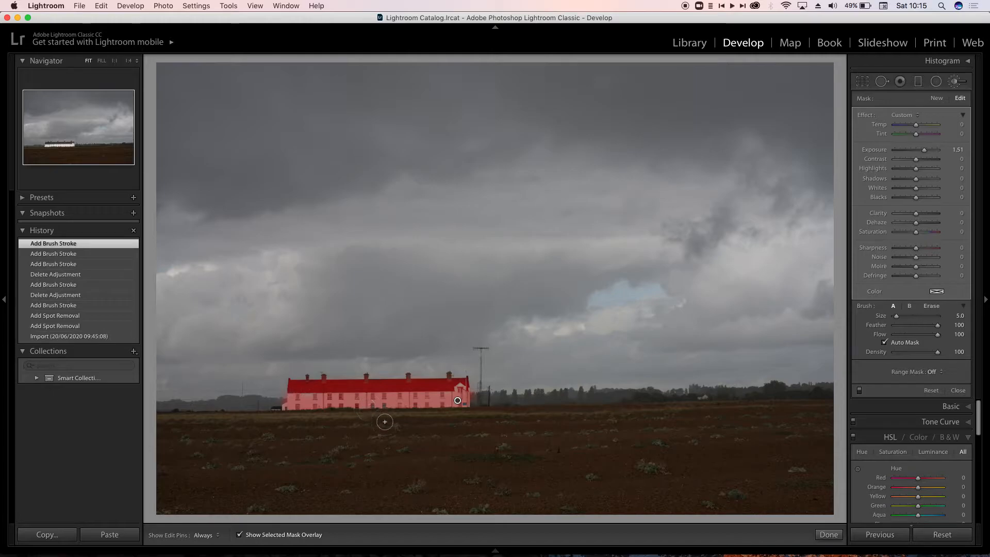
pyautogui.click(296, 535)
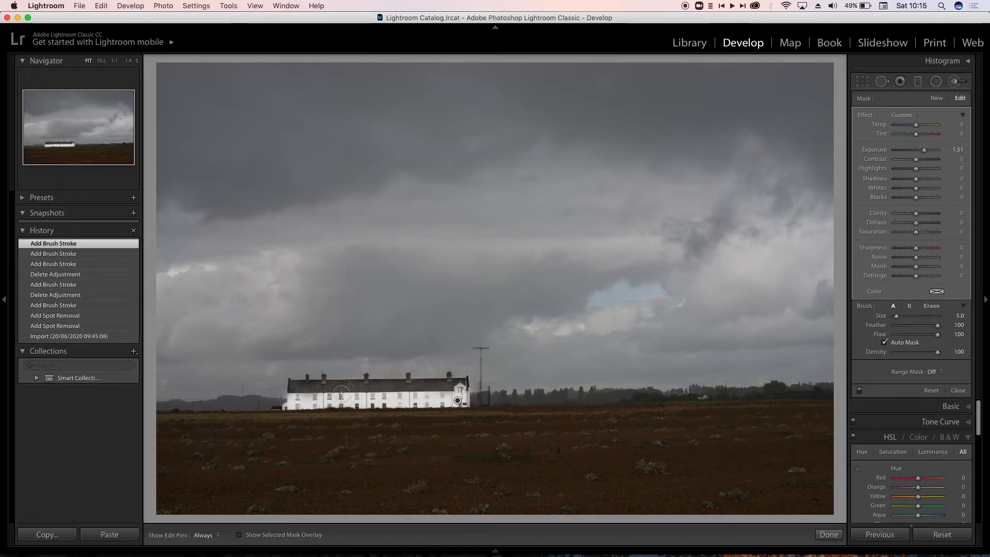
# Brush a stray stroke from the cottage roof into the sky and remove it using a smaller Erase brush
pyautogui.moveTo(343, 390); pyautogui.dragTo(379, 341)
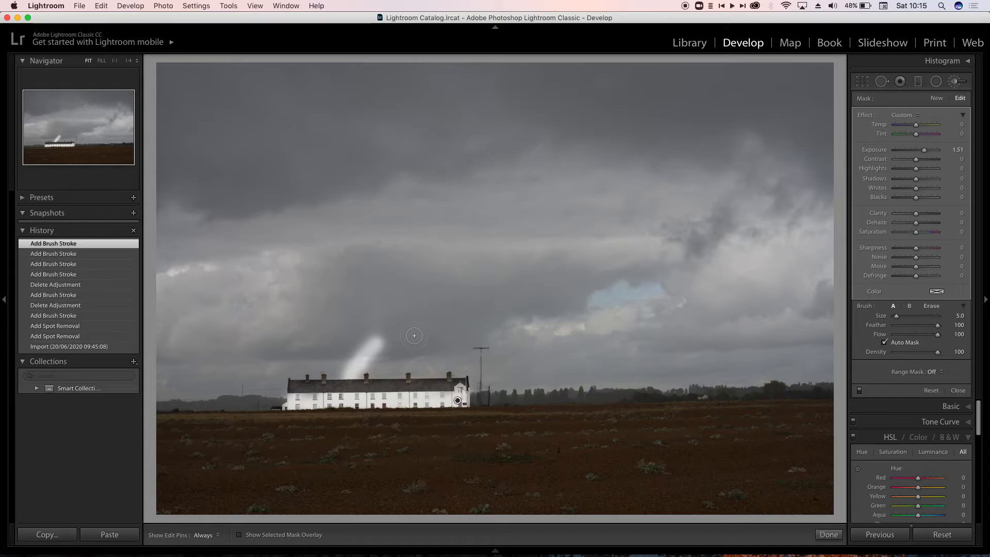
pyautogui.press('alt')
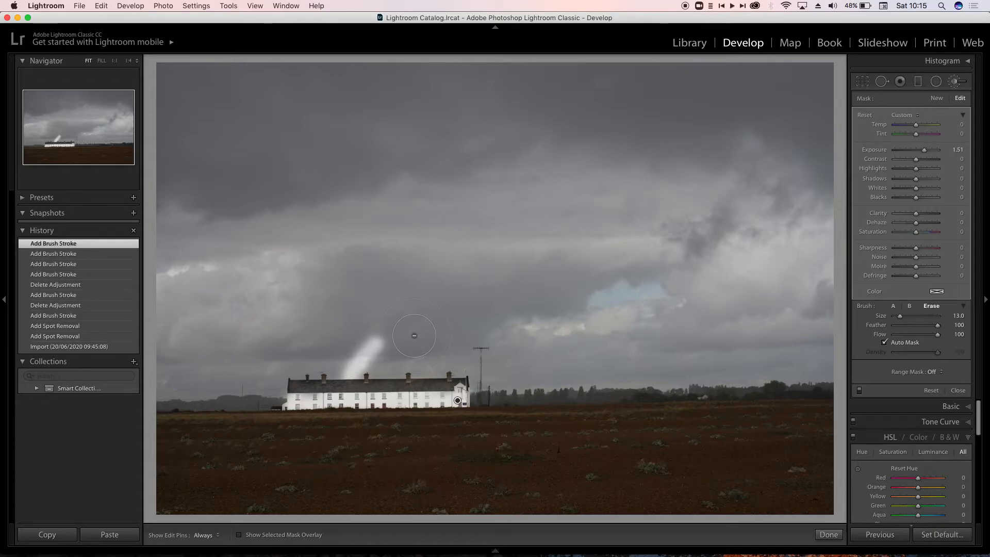
pyautogui.scroll(-4, 413, 321)
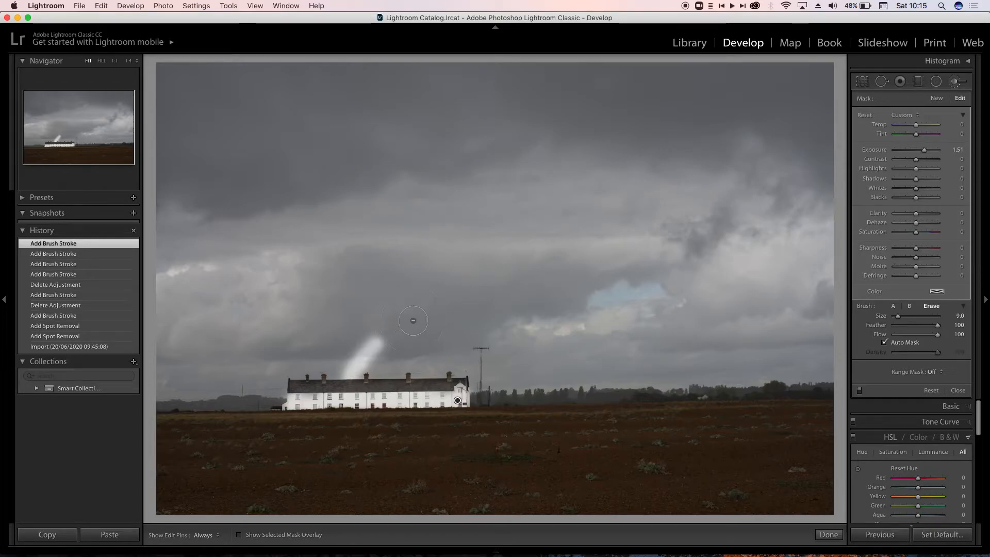
pyautogui.press('h')
pyautogui.moveTo(394, 332)
pyautogui.mouseDown()
pyautogui.moveTo(345, 353)
pyautogui.moveTo(352, 360)
pyautogui.moveTo(341, 366)
pyautogui.moveTo(370, 365)
pyautogui.moveTo(341, 366)
pyautogui.moveTo(378, 336)
pyautogui.mouseUp()
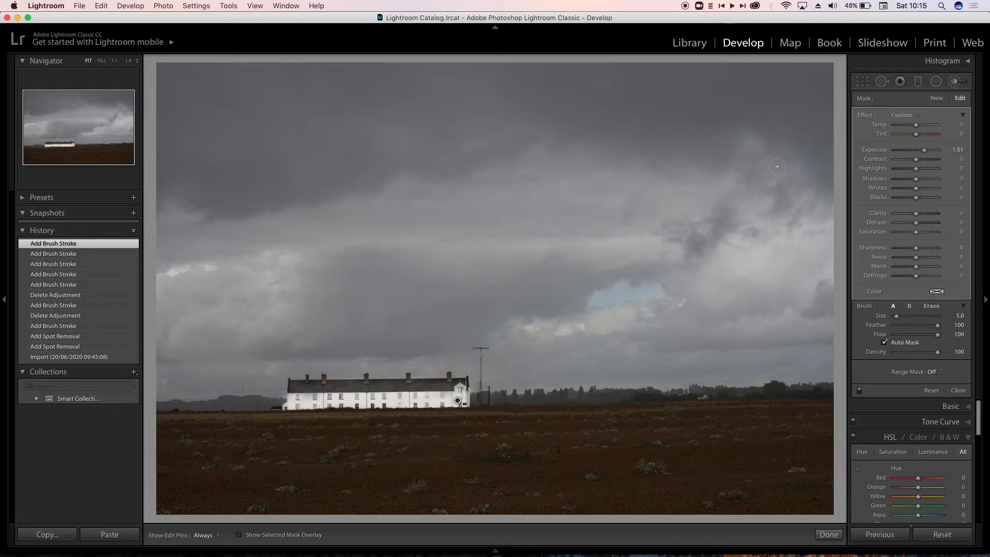
# Add a circular Radial Filter with Exposure 1.51 in the sky above the cottages and invert its mask
pyautogui.click(936, 82)
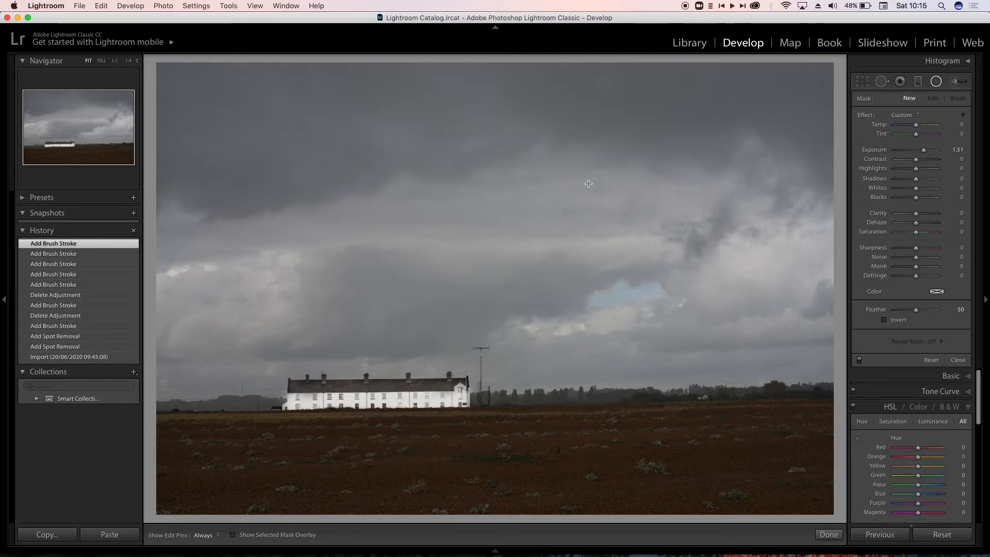
pyautogui.moveTo(322, 179); pyautogui.dragTo(409, 259)
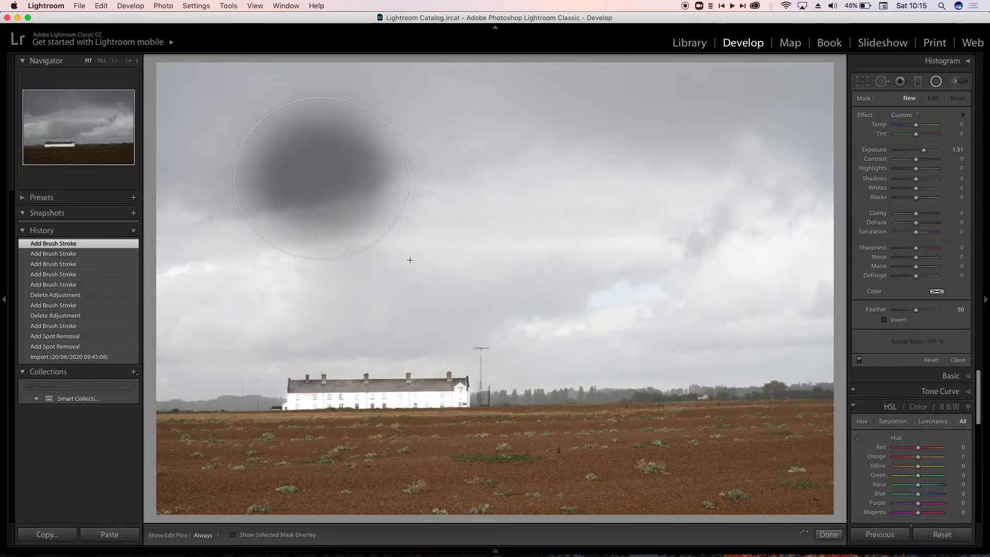
pyautogui.click(884, 320)
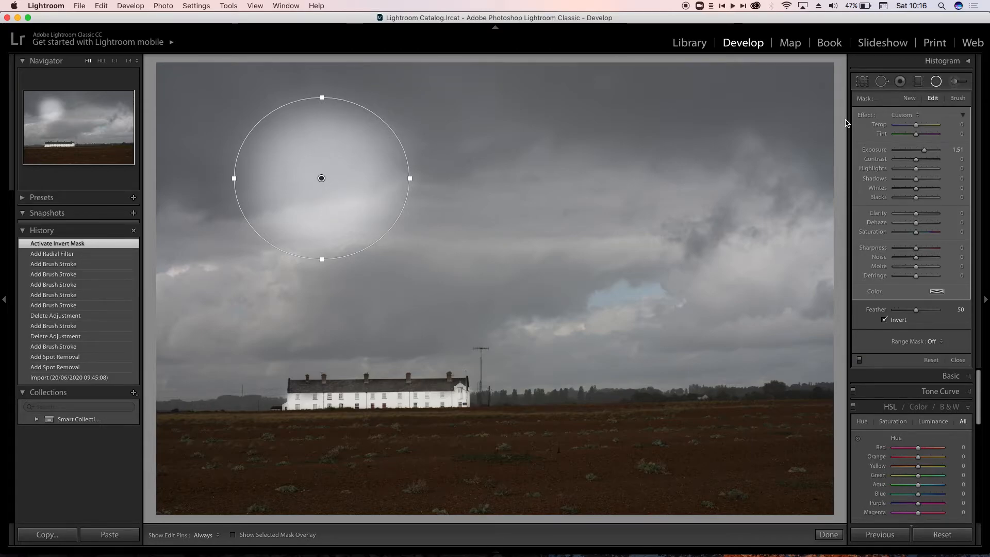
# Extend the Radial Filter's mask beyond the right edge of its circle with the mask brush at size 5.0
pyautogui.click(957, 99)
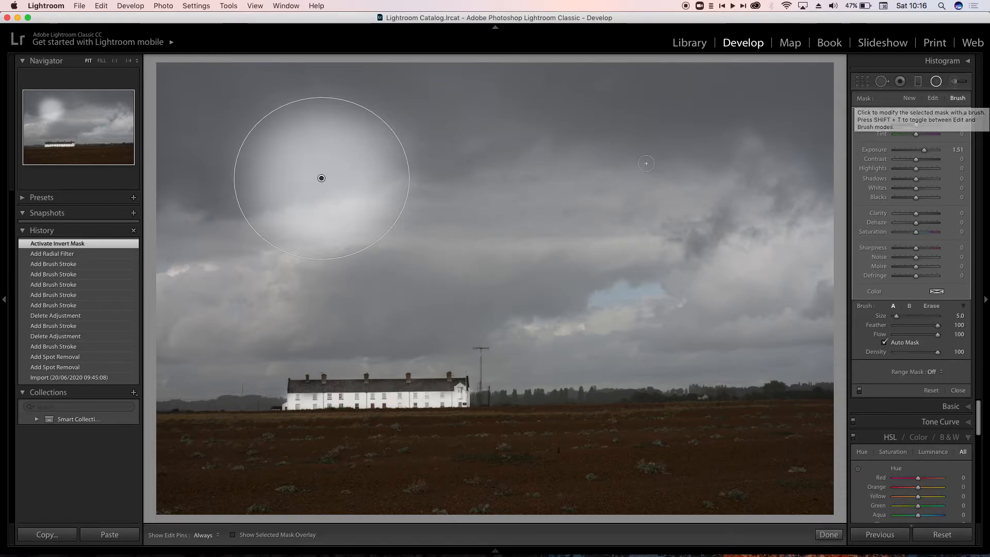
pyautogui.press('h')
pyautogui.moveTo(394, 180); pyautogui.dragTo(449, 151)
pyautogui.moveTo(419, 196)
pyautogui.mouseDown()
pyautogui.moveTo(398, 184)
pyautogui.moveTo(391, 209)
pyautogui.moveTo(377, 205)
pyautogui.moveTo(399, 203)
pyautogui.mouseUp()
pyautogui.press('h')
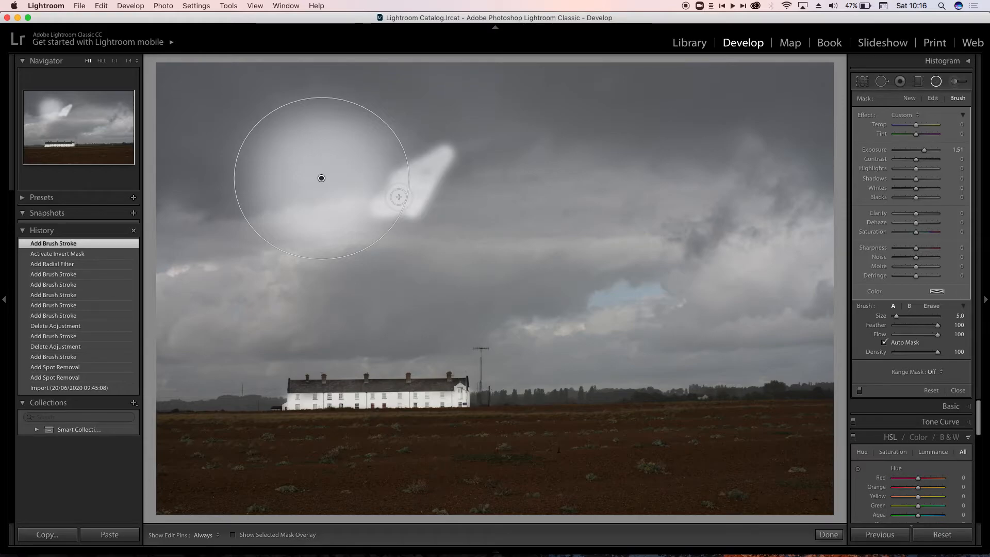
# Erase the brushed extension and the outer edges of the Radial Filter's mask with the size 7.0 Erase brush
pyautogui.press('alt')
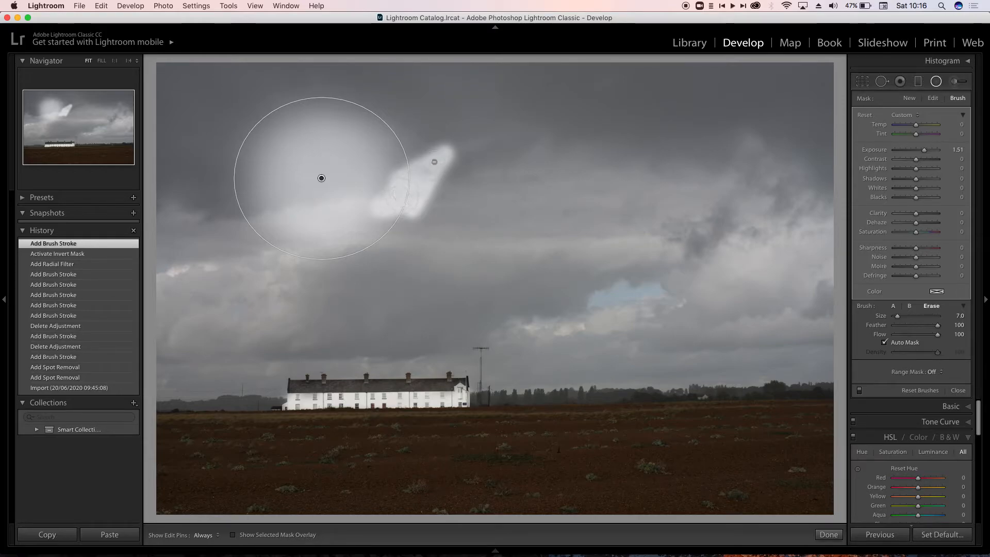
pyautogui.press('h')
pyautogui.moveTo(448, 143)
pyautogui.mouseDown()
pyautogui.moveTo(436, 191)
pyautogui.moveTo(431, 185)
pyautogui.moveTo(420, 208)
pyautogui.moveTo(416, 195)
pyautogui.moveTo(443, 137)
pyautogui.moveTo(431, 185)
pyautogui.moveTo(460, 155)
pyautogui.moveTo(427, 153)
pyautogui.moveTo(377, 234)
pyautogui.moveTo(409, 170)
pyautogui.moveTo(381, 134)
pyautogui.moveTo(341, 121)
pyautogui.moveTo(378, 138)
pyautogui.moveTo(361, 122)
pyautogui.moveTo(384, 117)
pyautogui.moveTo(408, 162)
pyautogui.moveTo(376, 222)
pyautogui.moveTo(347, 233)
pyautogui.moveTo(381, 233)
pyautogui.moveTo(298, 249)
pyautogui.moveTo(318, 255)
pyautogui.moveTo(268, 228)
pyautogui.moveTo(279, 227)
pyautogui.moveTo(260, 205)
pyautogui.moveTo(257, 167)
pyautogui.moveTo(313, 106)
pyautogui.moveTo(283, 131)
pyautogui.moveTo(337, 93)
pyautogui.moveTo(247, 133)
pyautogui.moveTo(253, 124)
pyautogui.moveTo(246, 183)
pyautogui.moveTo(235, 193)
pyautogui.moveTo(285, 124)
pyautogui.moveTo(305, 108)
pyautogui.moveTo(333, 109)
pyautogui.moveTo(311, 126)
pyautogui.mouseUp()
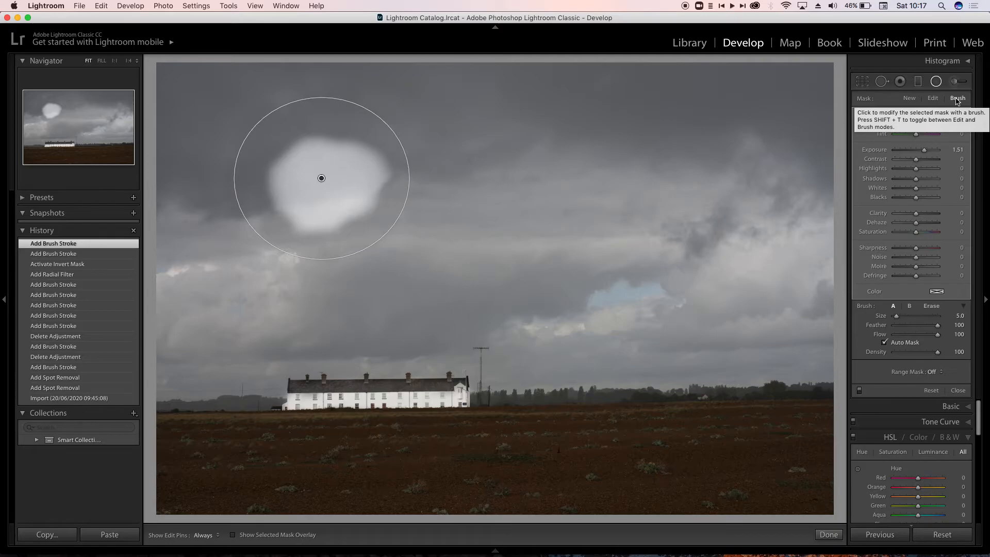
# Open the coastal hillside photo from the previous import in the Develop module
pyautogui.click(688, 44)
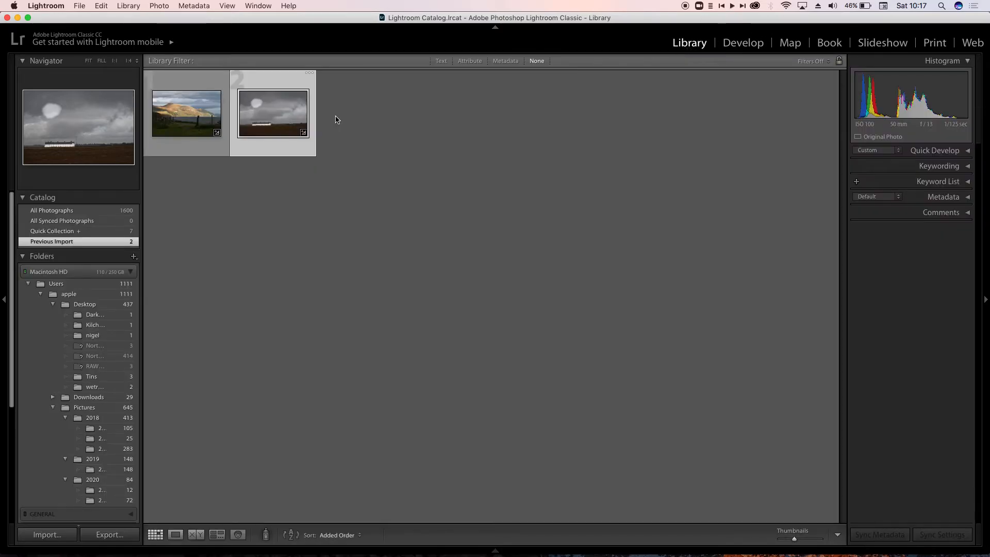
pyautogui.click(186, 125)
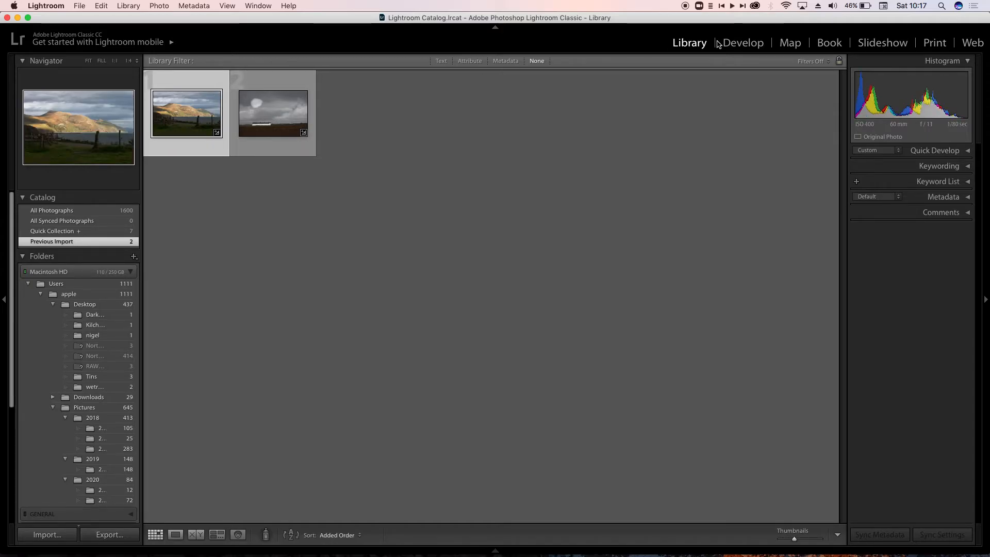
pyautogui.click(742, 45)
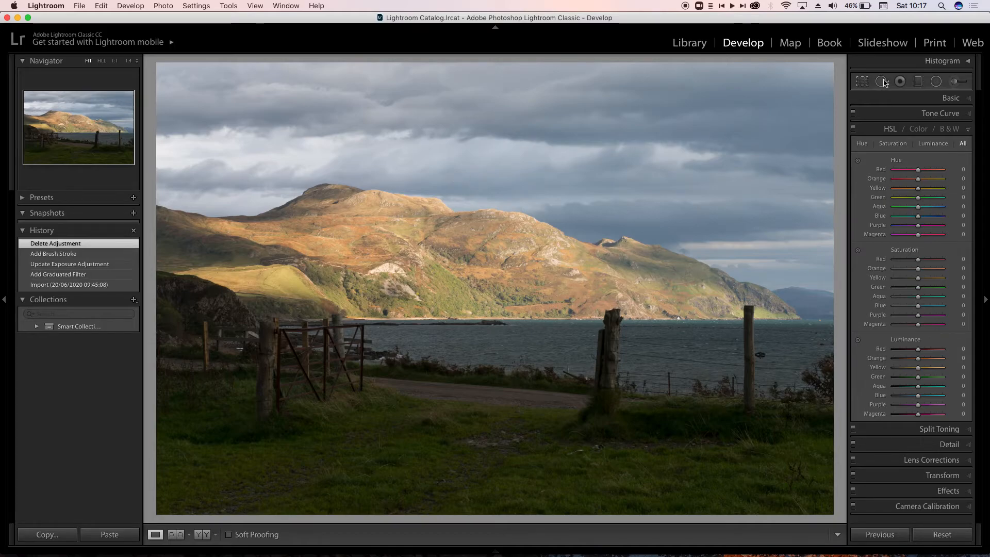
# Add a Graduated Filter with Exposure −2.28 from the top of the sky down to the waterline
pyautogui.click(917, 83)
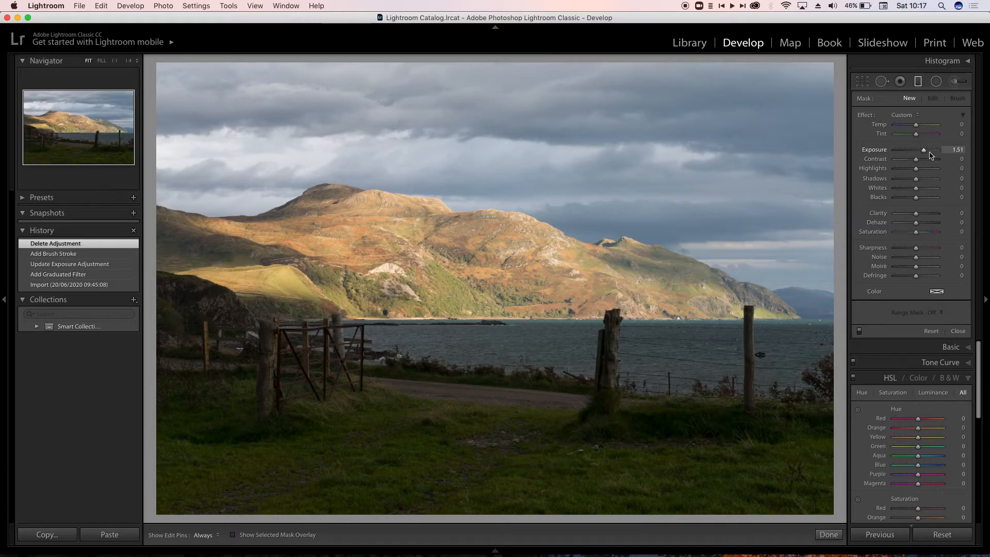
pyautogui.moveTo(913, 152); pyautogui.dragTo(907, 153)
pyautogui.moveTo(438, 59); pyautogui.dragTo(433, 312)
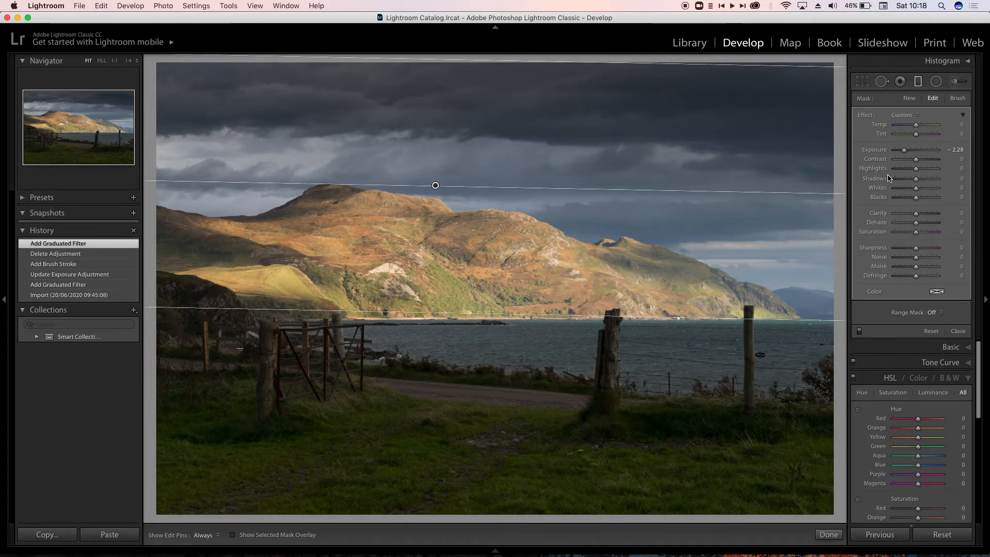
# Turn Auto Mask off for the Graduated Filter's mask brush and erase the darkening from the left hillside with the Erase brush
pyautogui.click(956, 98)
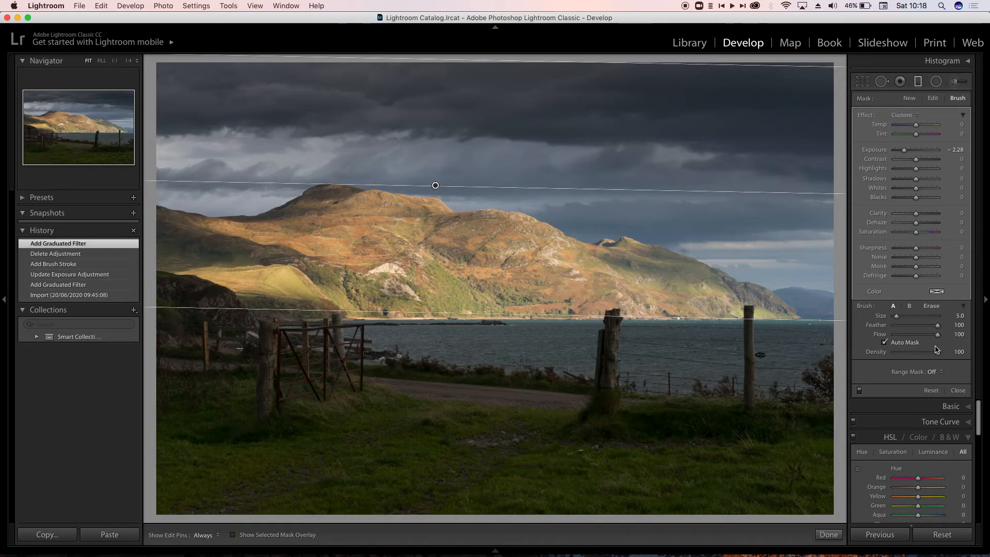
pyautogui.click(902, 344)
pyautogui.scroll(3, 338, 236)
pyautogui.press('alt')
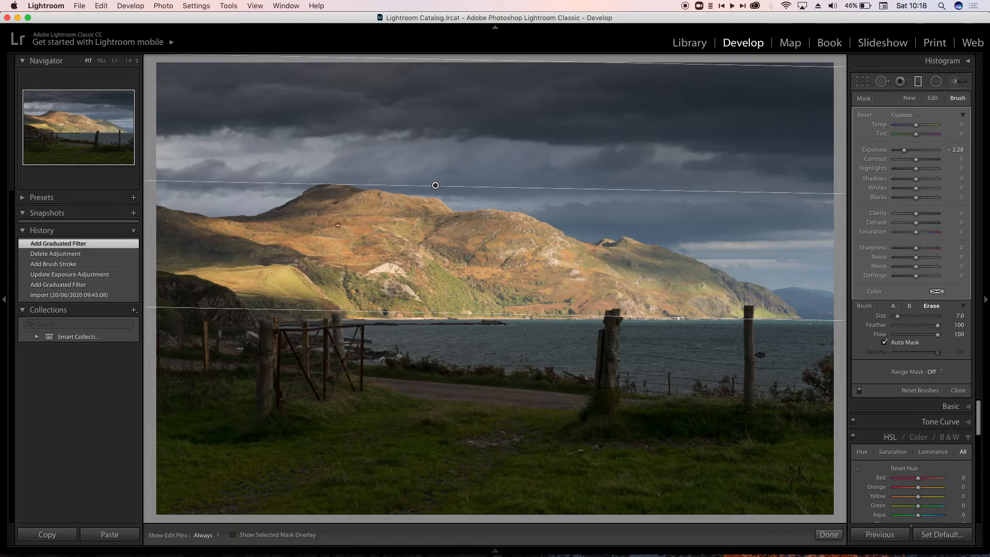
pyautogui.press('h')
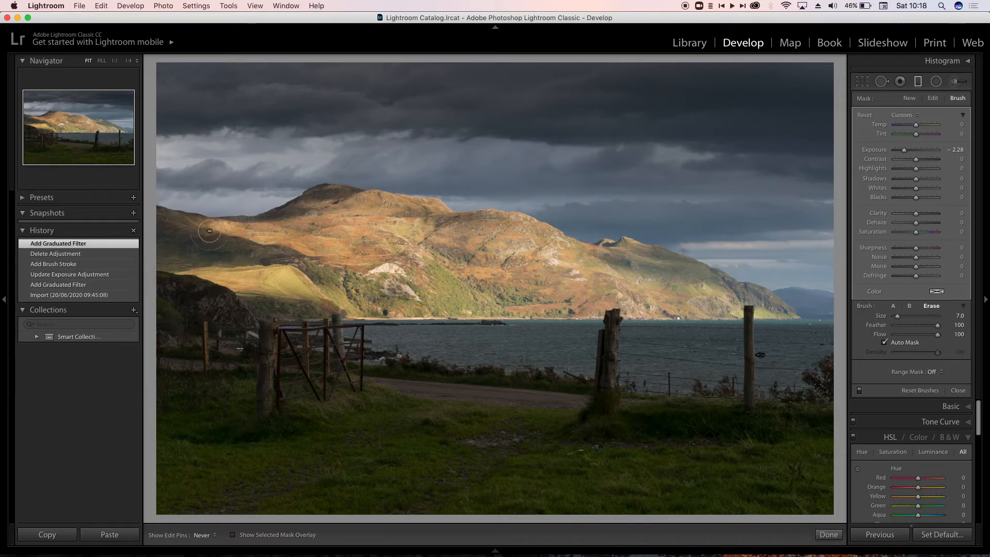
pyautogui.click(238, 239)
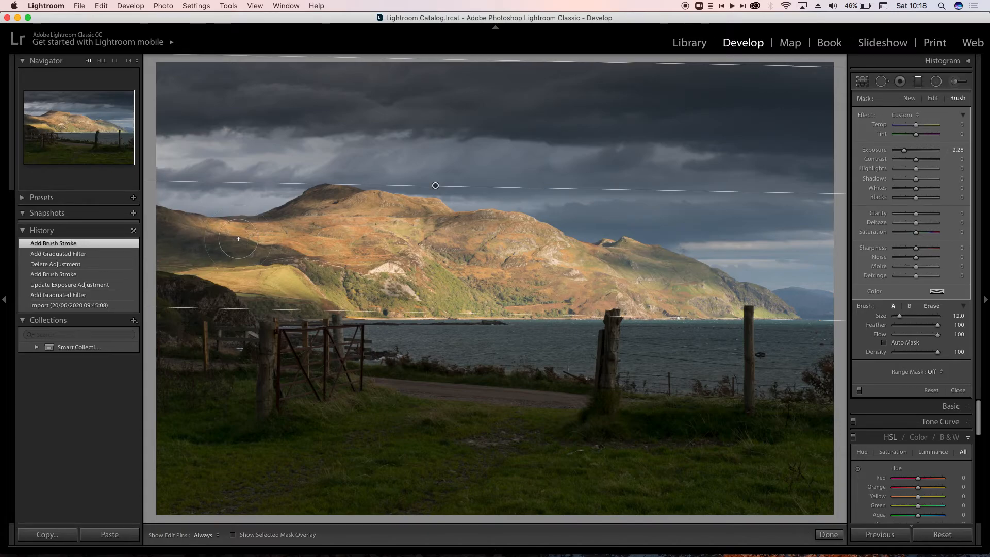
# Erase the Graduated Filter's darkening along the shoreline at the hill's base with the size 7.0 Erase brush and Auto Mask on
pyautogui.press('alt')
pyautogui.press('alt')
pyautogui.press('h')
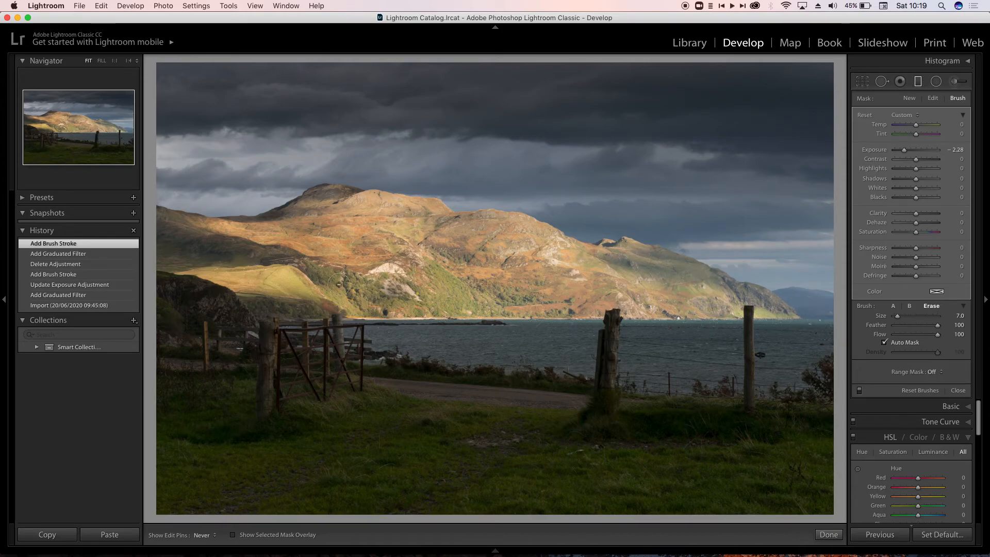
pyautogui.moveTo(313, 331); pyautogui.dragTo(508, 332)
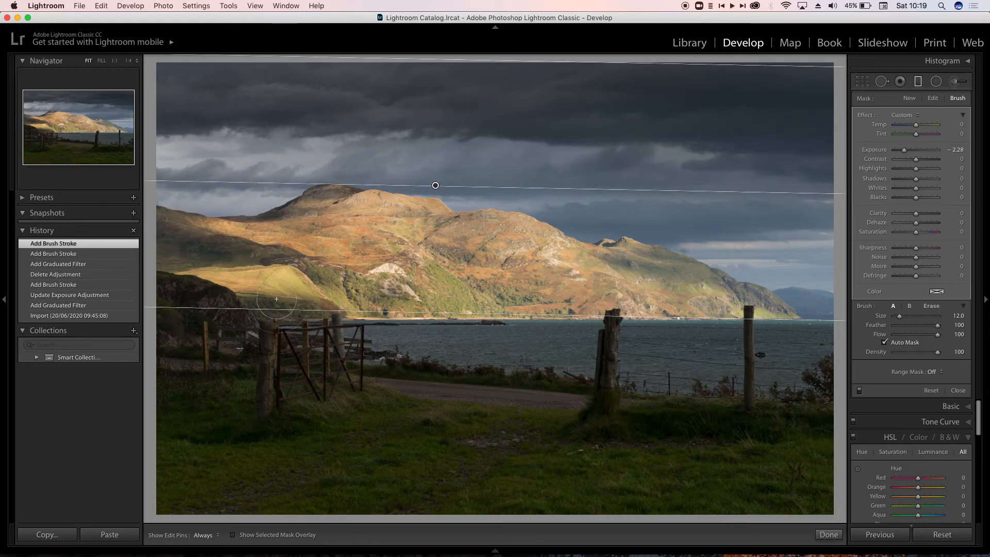
# Compare the photo before and after the Graduated Filter's erase strokes using its edit history, ending on the latest brush stroke
pyautogui.click(62, 255)
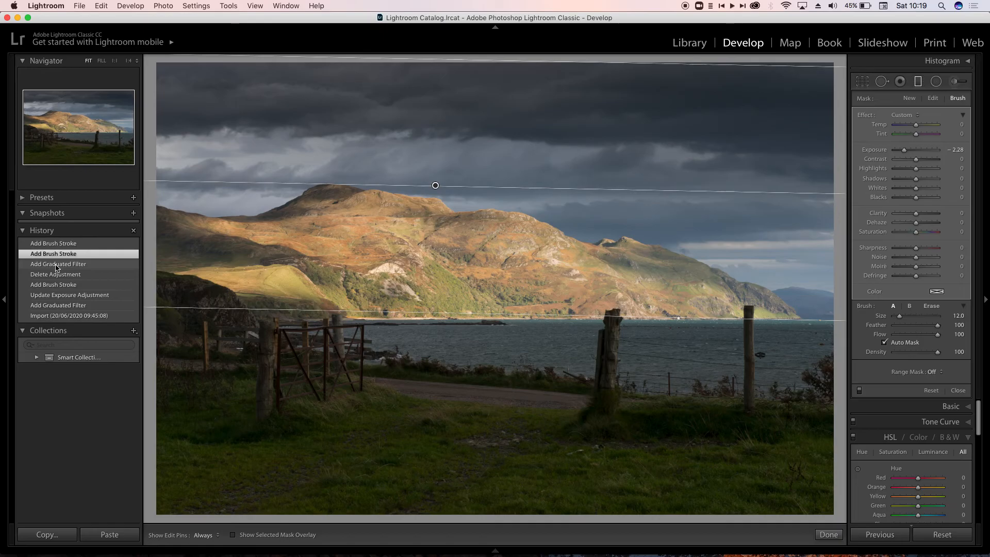
pyautogui.click(56, 265)
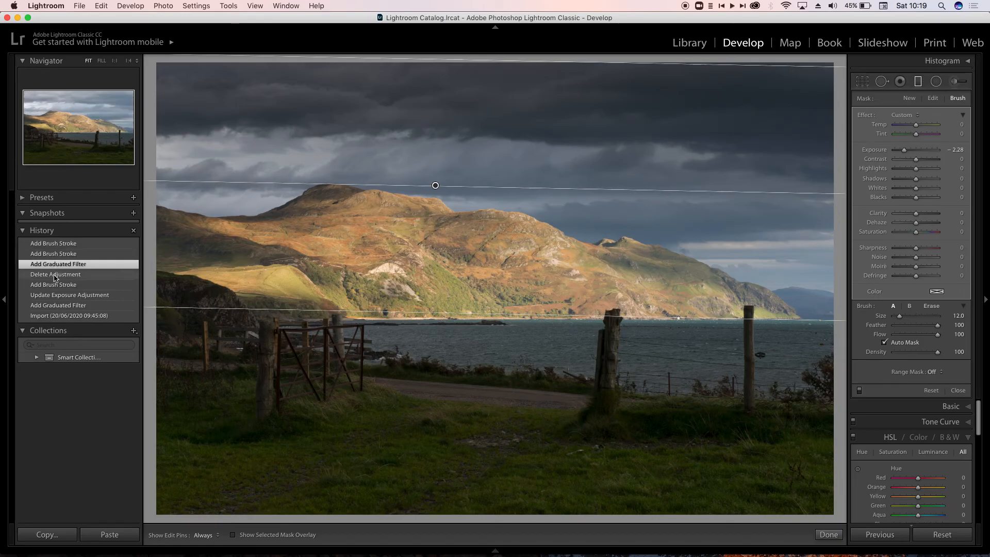
pyautogui.click(55, 275)
pyautogui.click(56, 265)
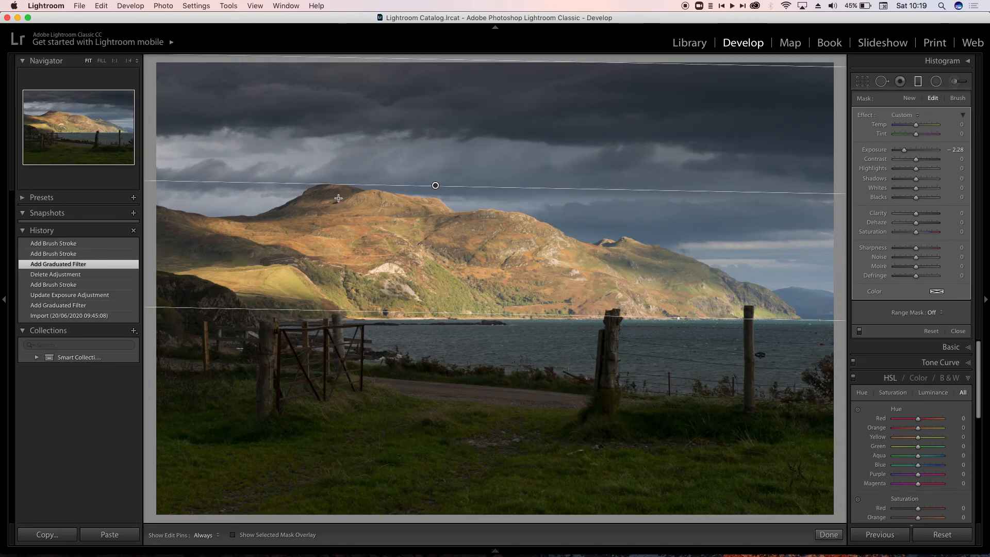
pyautogui.click(80, 254)
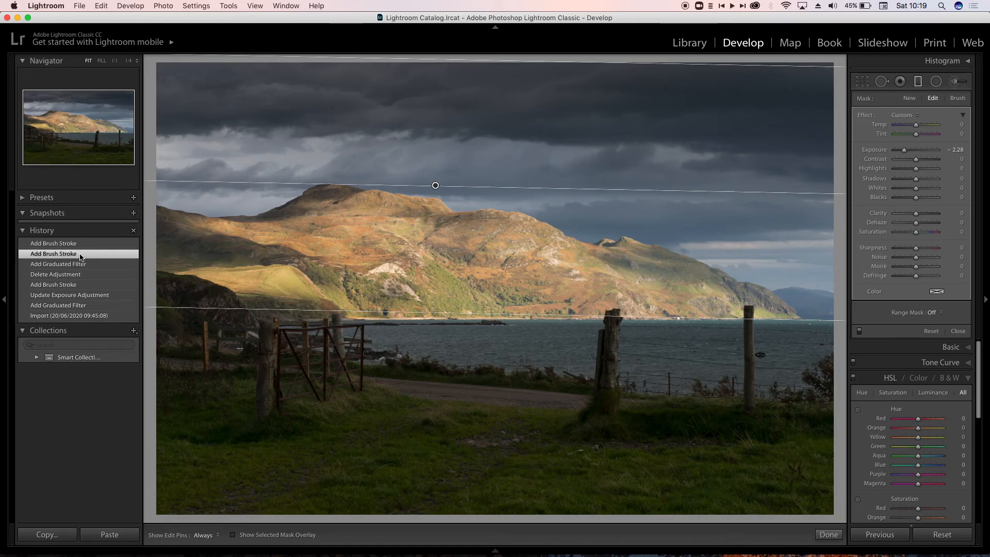
pyautogui.click(79, 243)
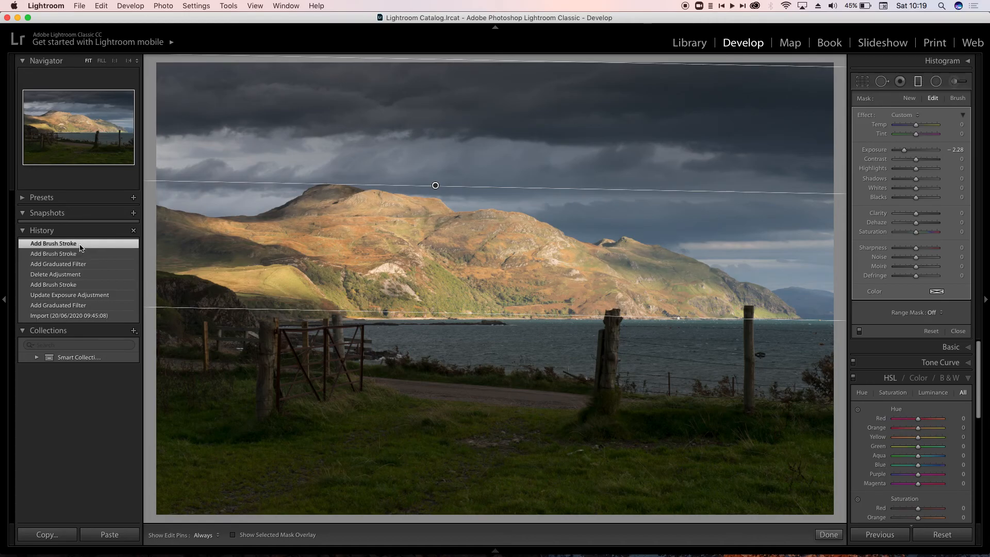